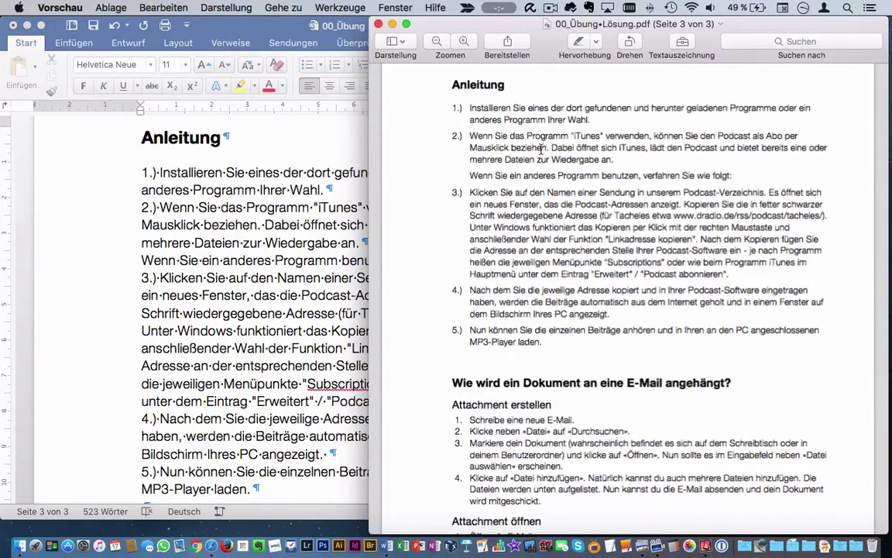
Bring the Word document 00_Übung in front of the solution PDF in Preview
click(240, 217)
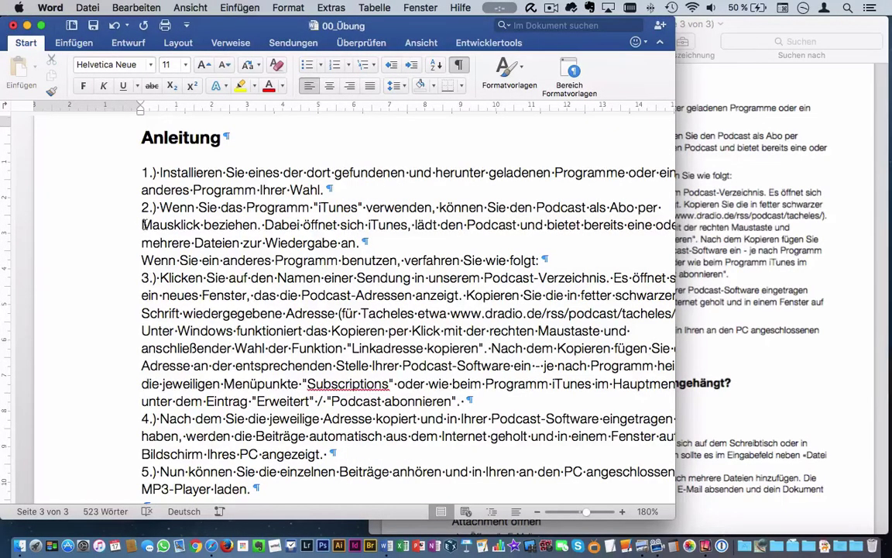
key(Tab)
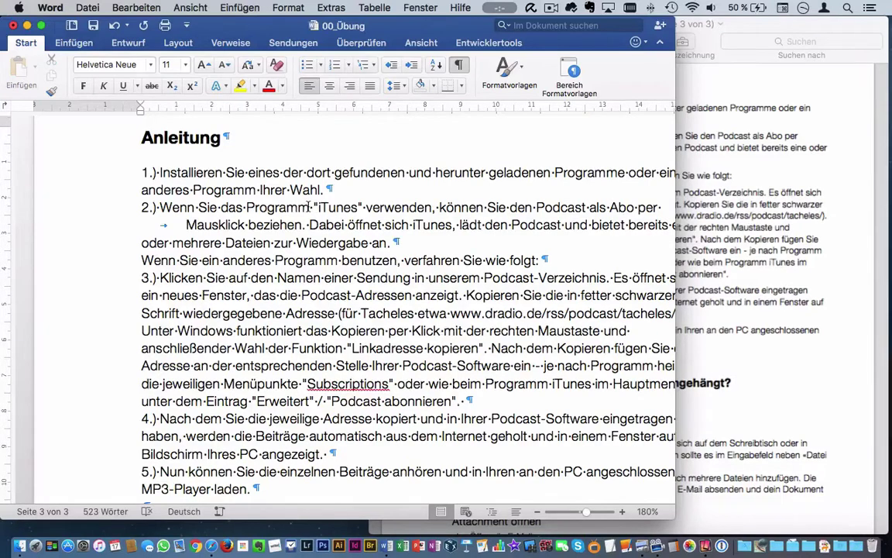
click(314, 207)
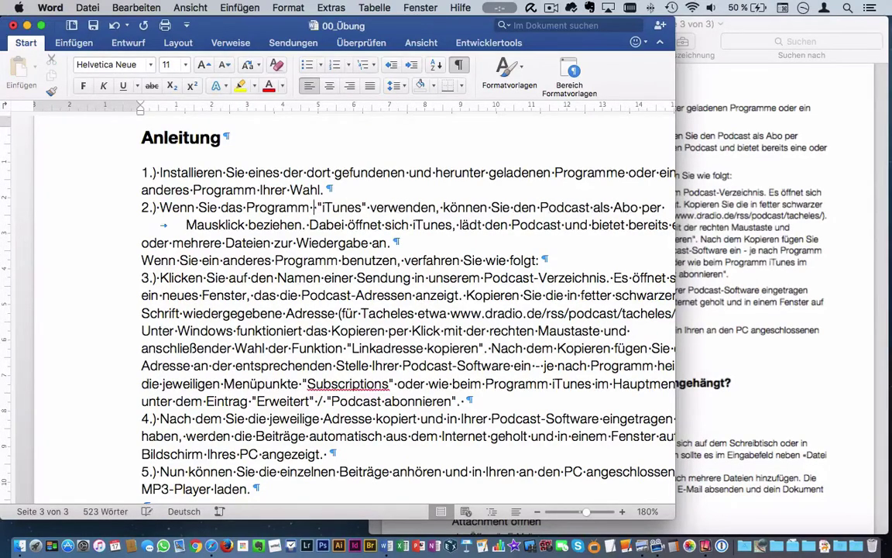
text(hallohallo d)
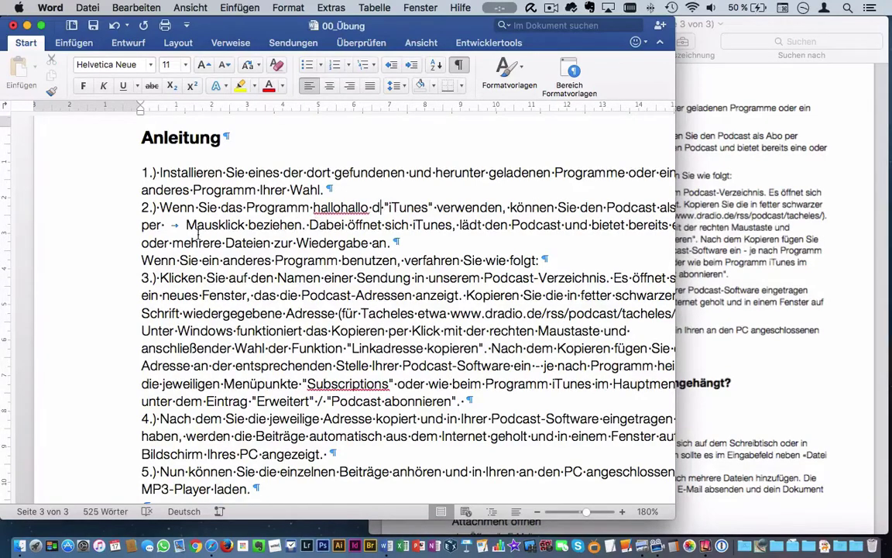
double_click(165, 225)
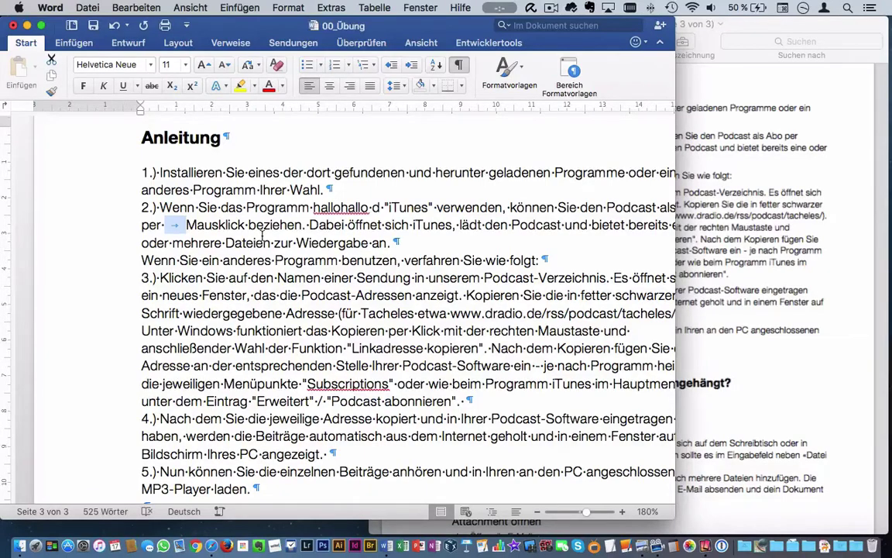
key(super+z)
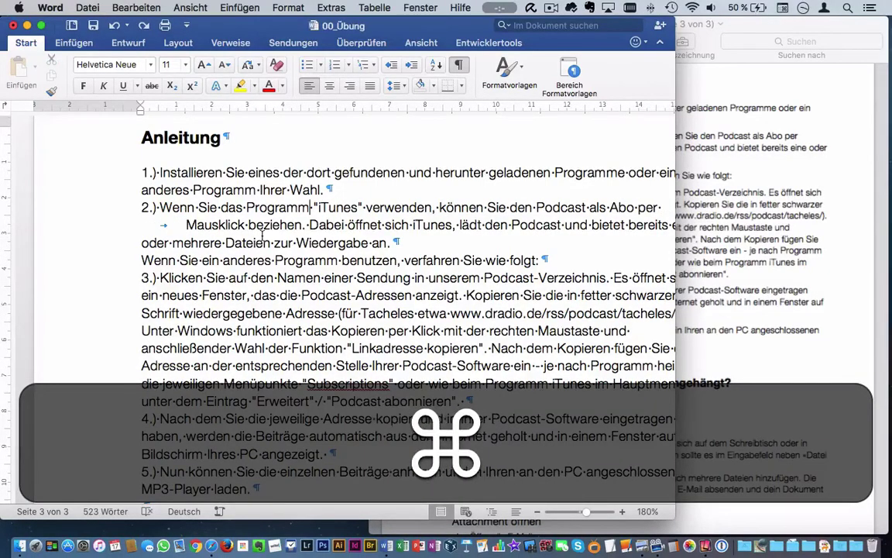
key(super+z)
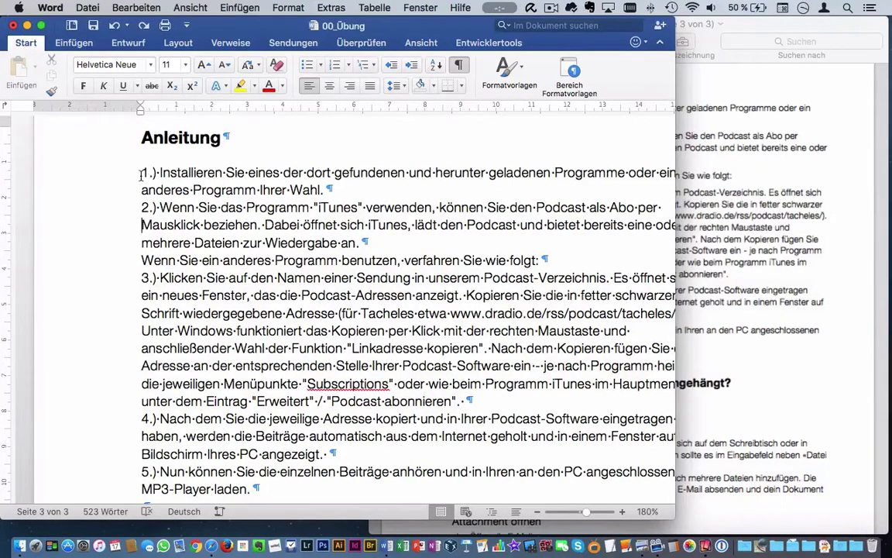
Select the numbered Anleitung items and set ruler indents so wrapped lines hang under the text
click(151, 173)
key(BackSpace)
key(super+z)
mouse_move(142, 172)
mouse_down()
mouse_move(296, 283)
mouse_move(268, 233)
mouse_up()
scroll(304, 227, up, 5)
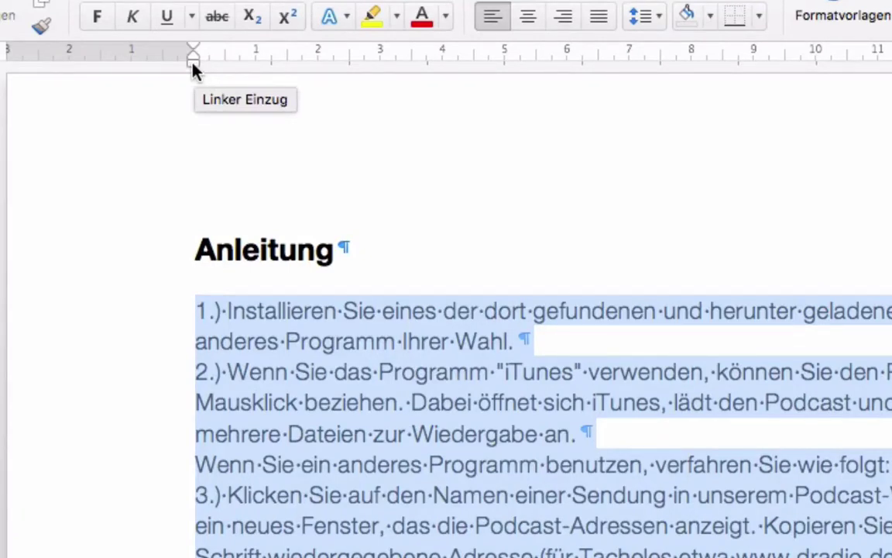
drag(193, 66, 256, 64)
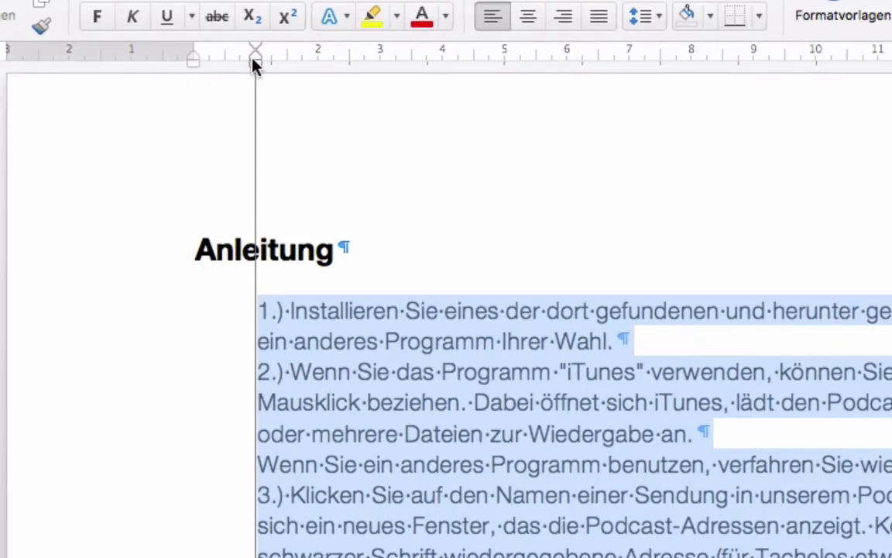
drag(256, 64, 193, 64)
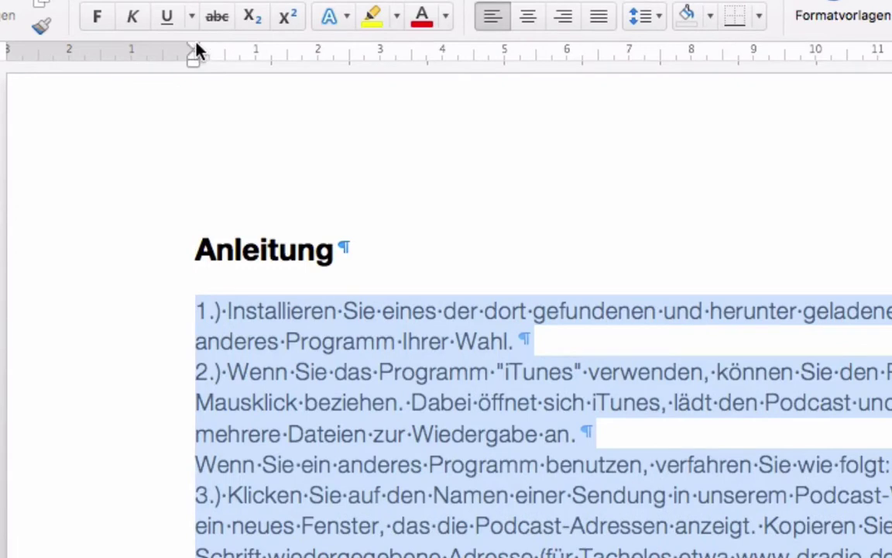
drag(195, 50, 254, 45)
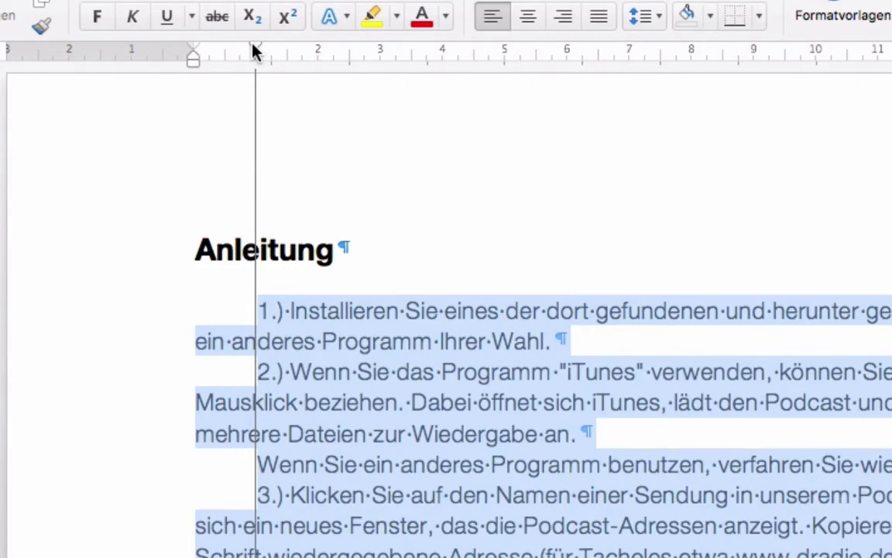
drag(256, 51, 236, 51)
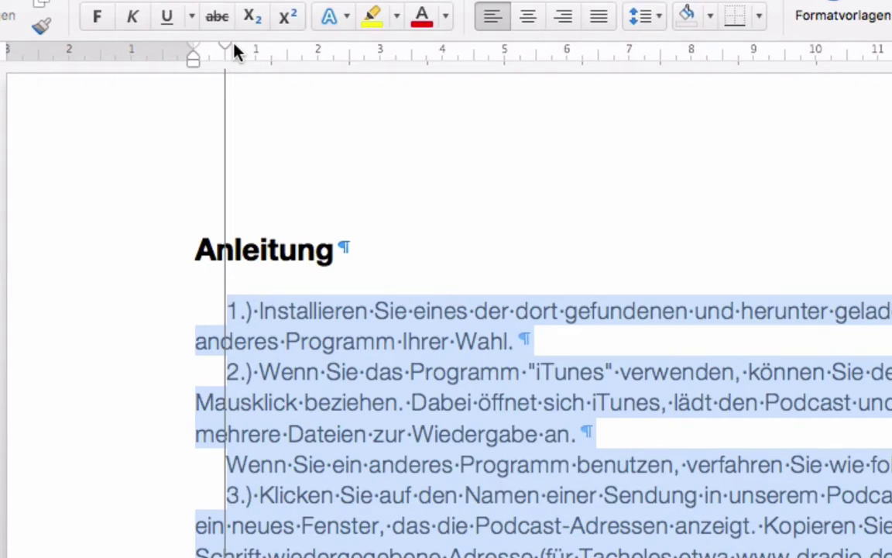
mouse_move(237, 53)
mouse_down()
mouse_move(195, 61)
mouse_move(244, 55)
mouse_up()
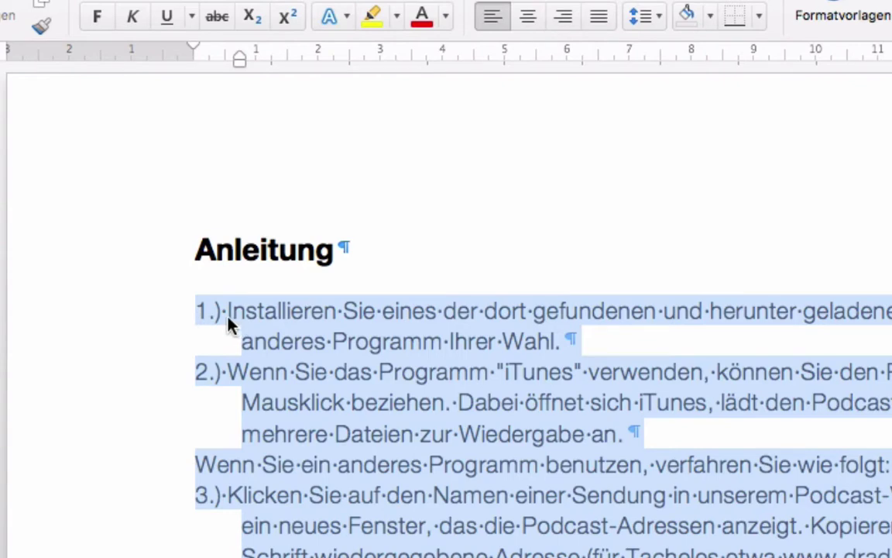
Insert tabs after numbers 1.) and 2.) and before the 'Wenn Sie ein anderes Programm' line
click(228, 319)
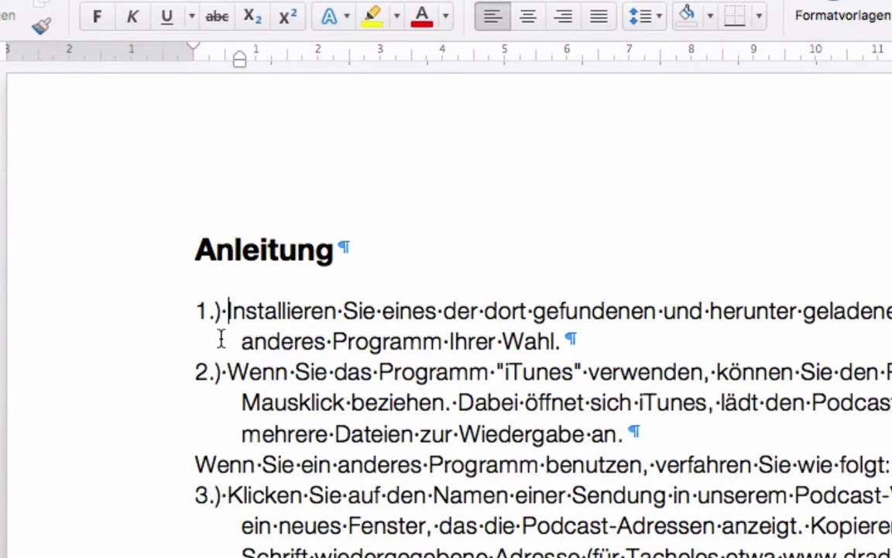
key(Tab)
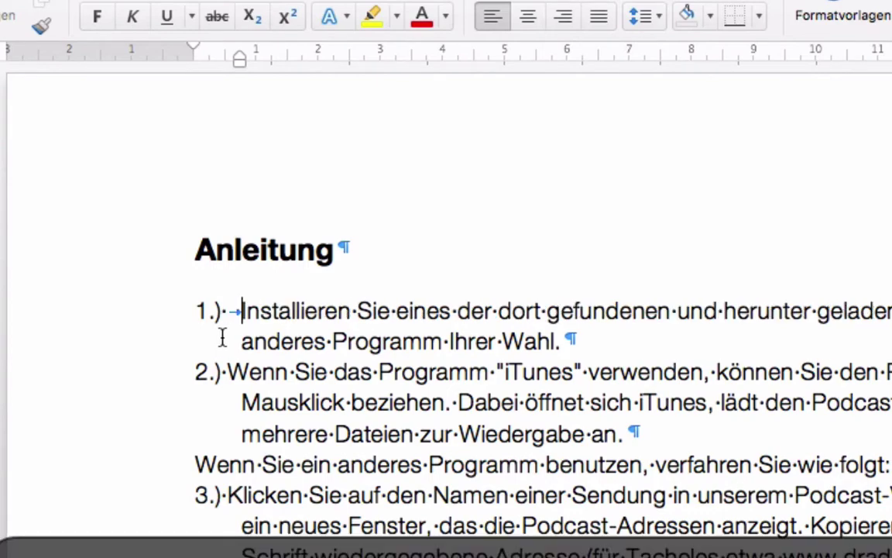
click(227, 372)
key(Tab)
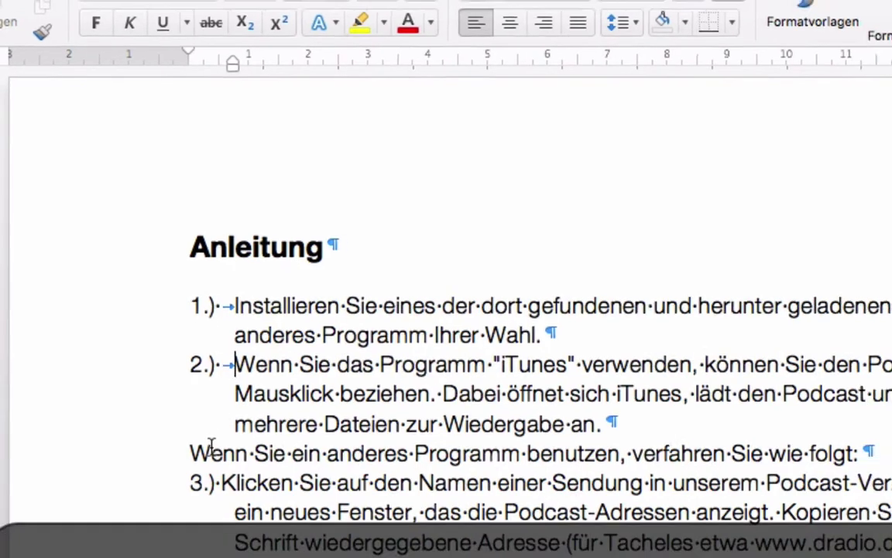
click(196, 463)
key(Tab)
Insert tabs after numbers 3.), 4.) and 5.) in the Anleitung list
click(159, 359)
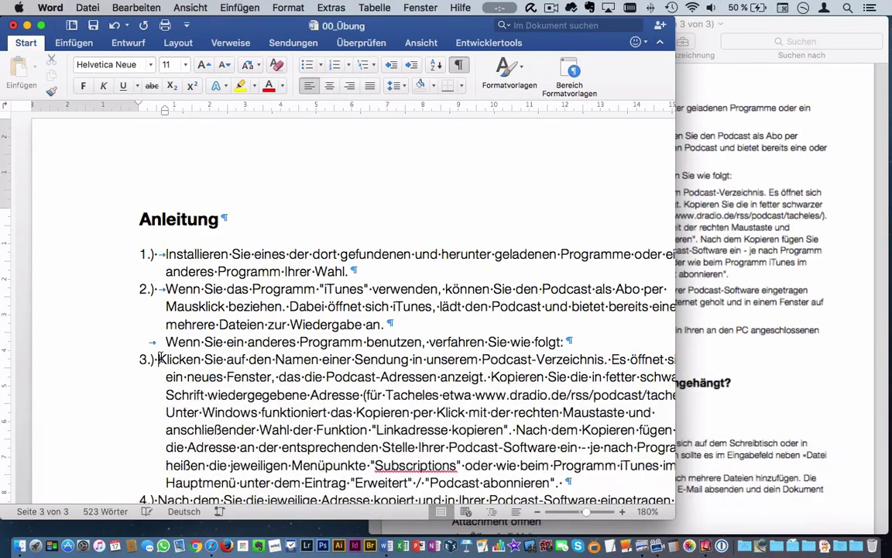
key(Tab)
scroll(165, 359, down, 5)
click(160, 345)
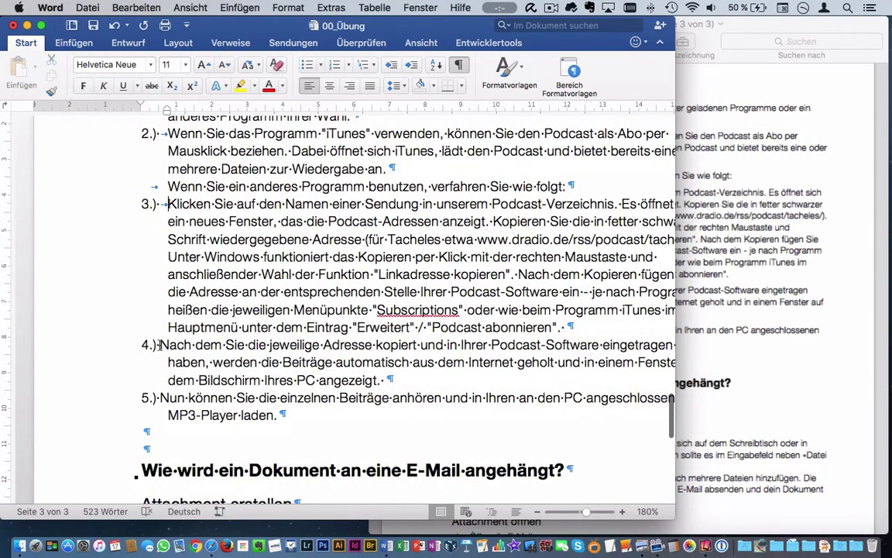
key(Tab)
click(159, 397)
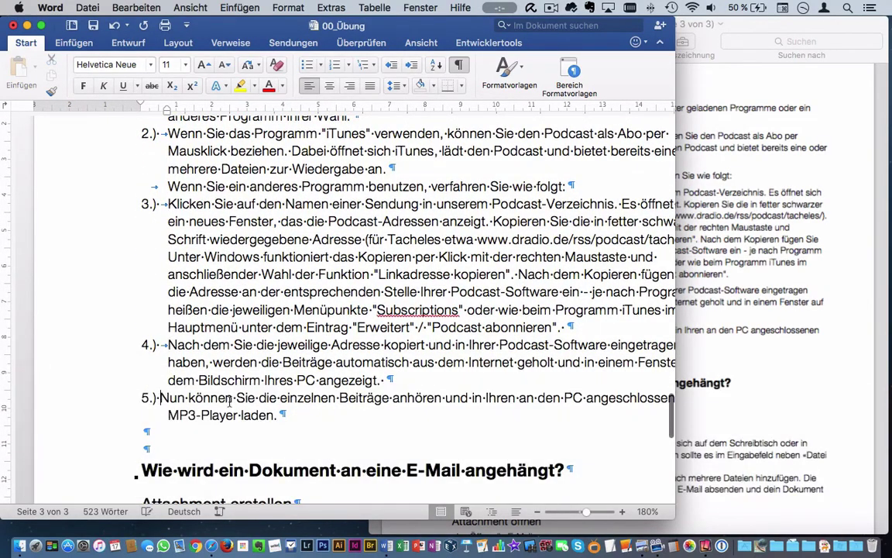
key(Tab)
scroll(239, 399, up, 3)
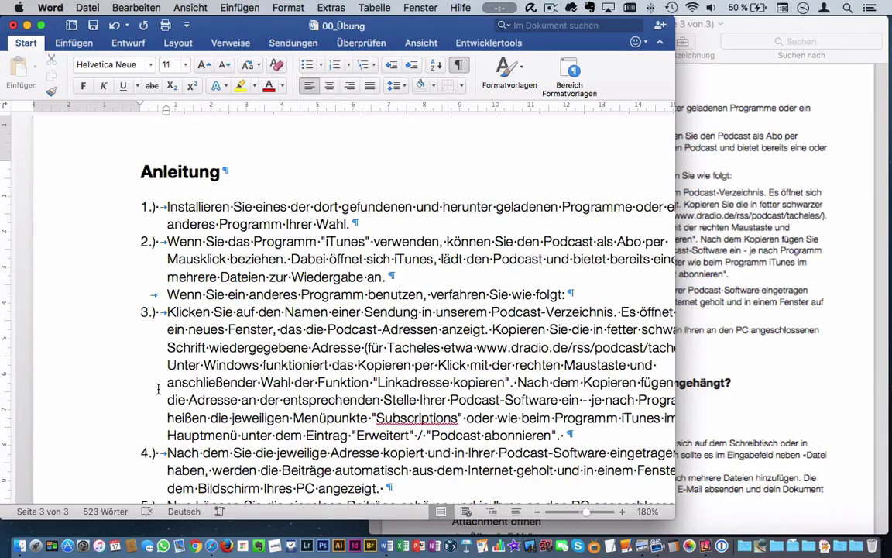
scroll(164, 393, down, 5)
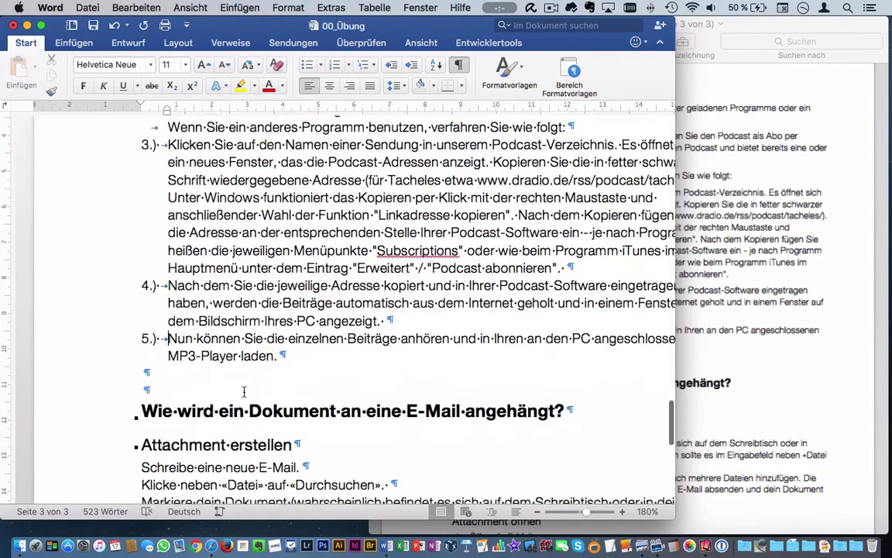
Format the four Attachment erstellen paragraphs as a bulleted list
scroll(241, 395, down, 4)
scroll(243, 393, down, 2)
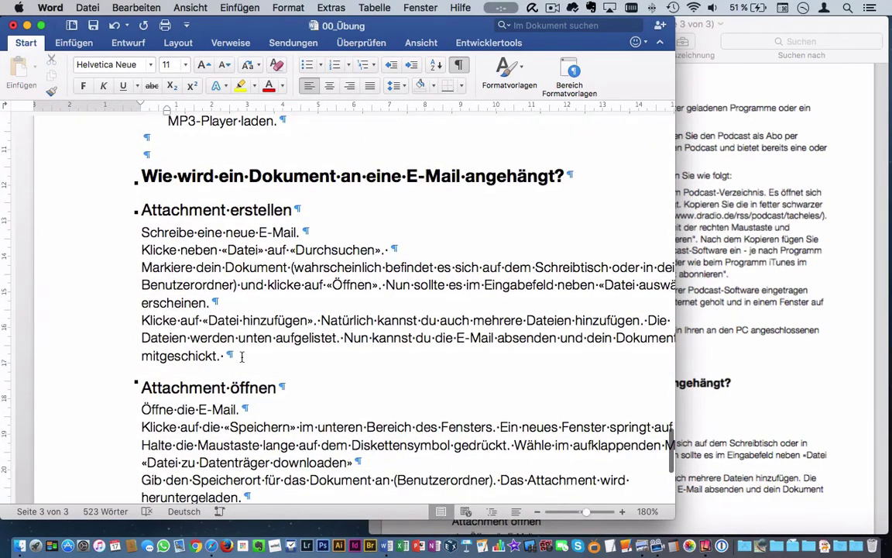
mouse_move(234, 356)
mouse_down()
mouse_move(146, 280)
mouse_move(126, 241)
mouse_up()
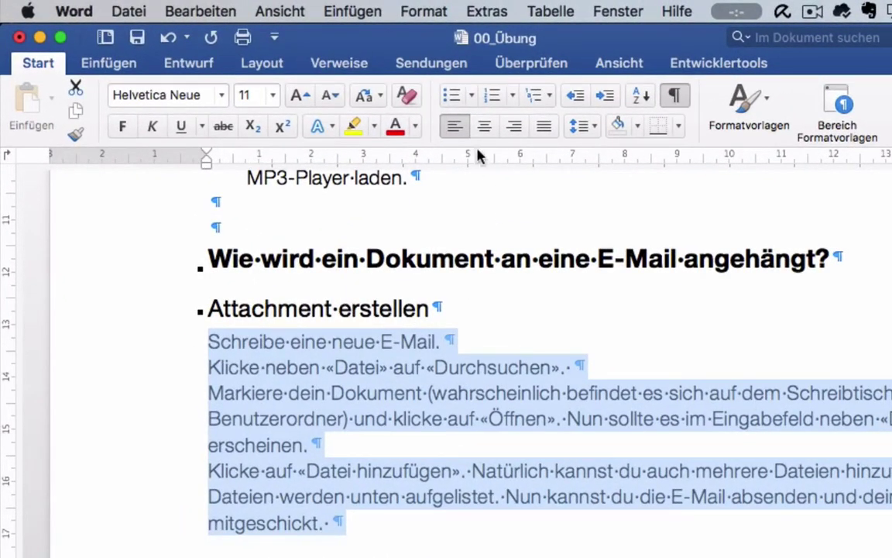
click(453, 97)
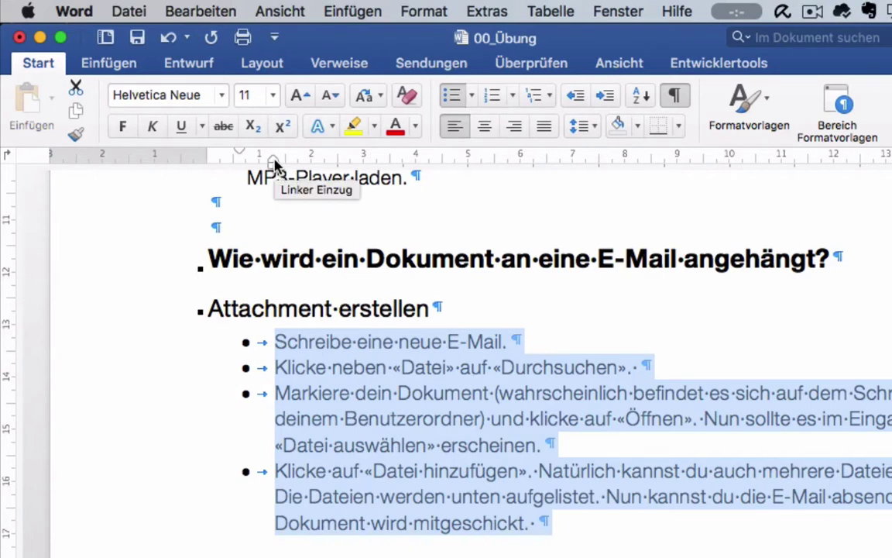
Drag the ruler indent markers so the Attachment erstellen bullets sit at the left margin
drag(275, 164, 238, 167)
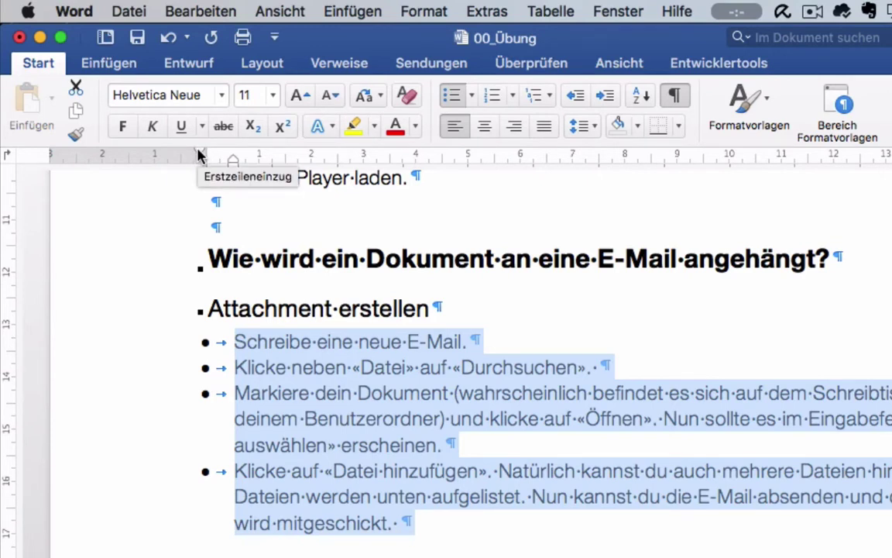
drag(198, 155, 202, 154)
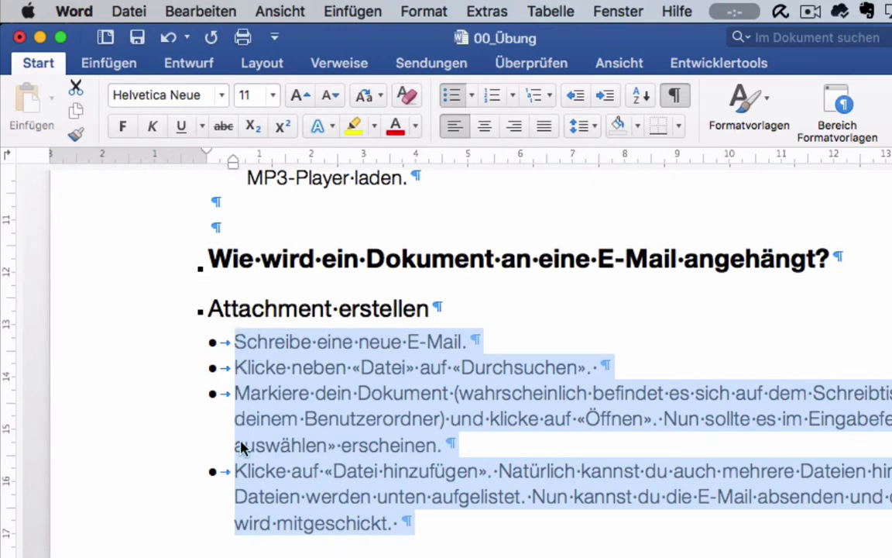
scroll(238, 463, down, 2)
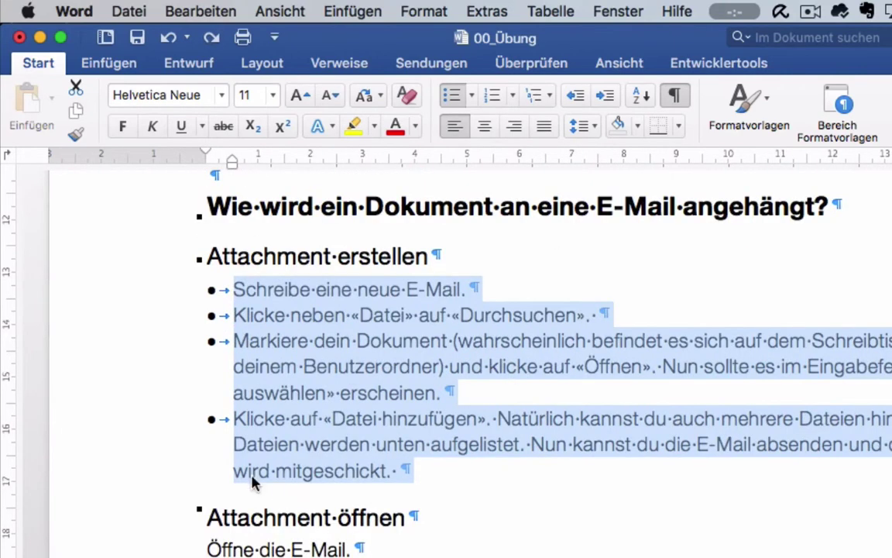
click(471, 96)
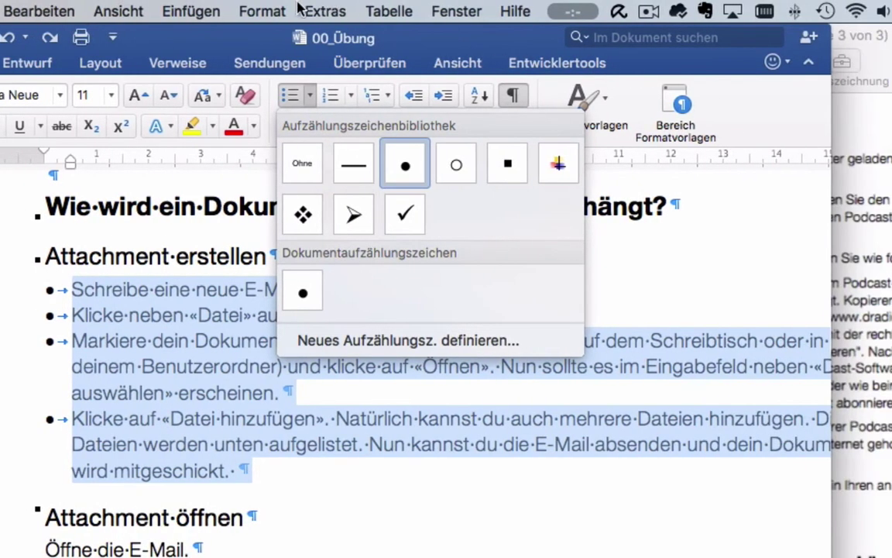
Open the Aufzählung anpassen dialog via Format > Nummerierung und Aufzählungszeichen
click(277, 10)
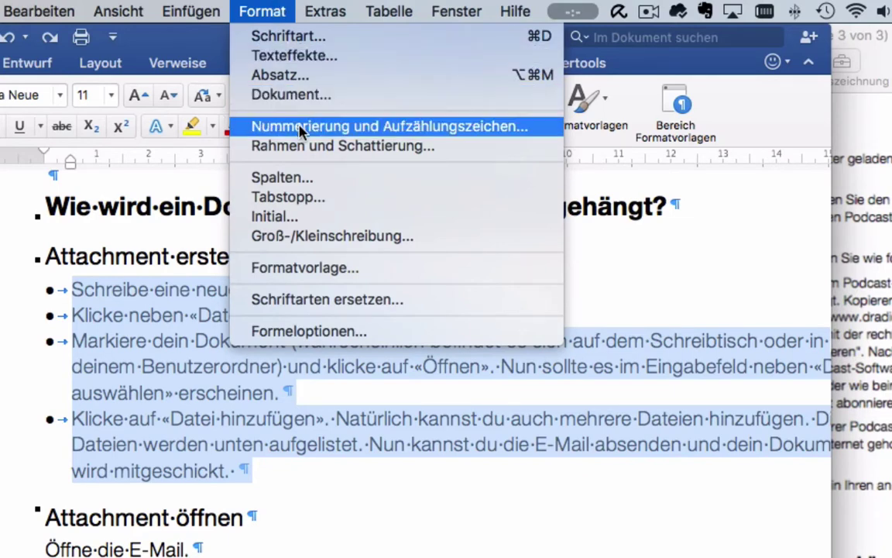
click(252, 125)
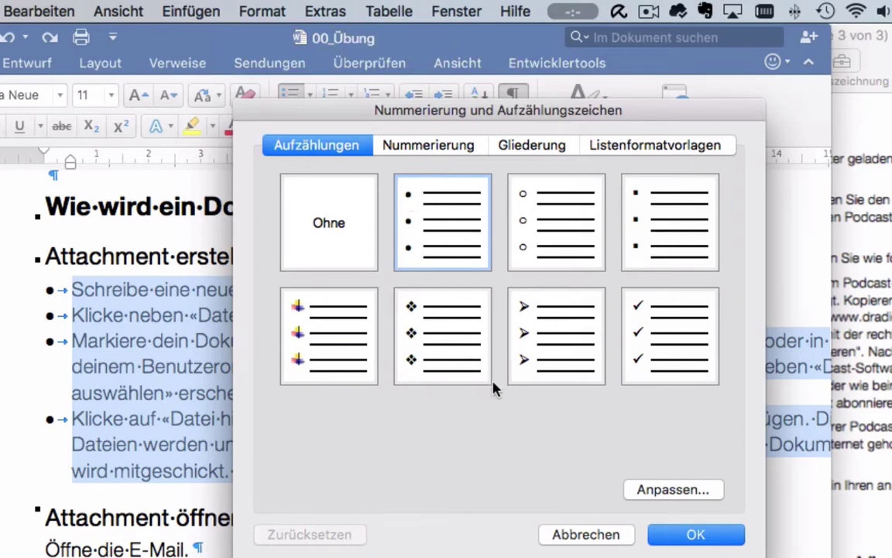
click(671, 489)
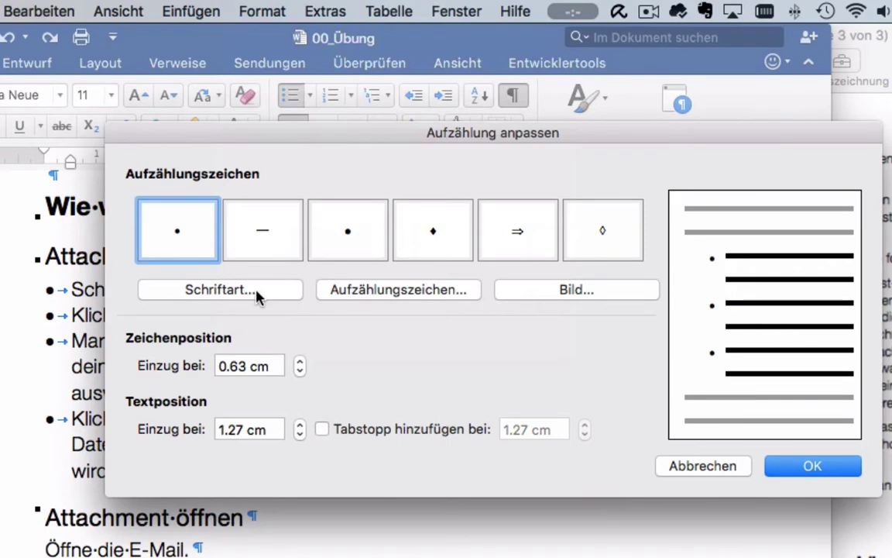
Choose the empty-square glyph from the Webdings font as the bullet character
click(406, 294)
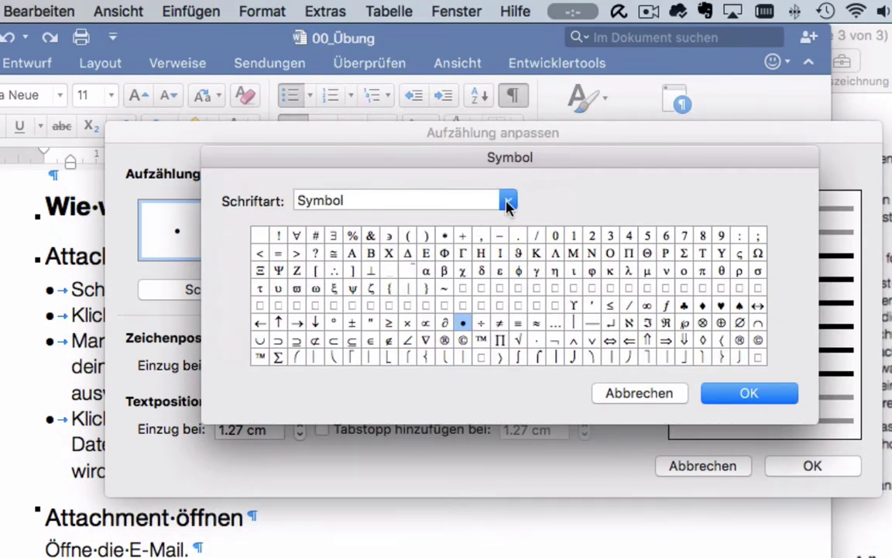
click(507, 198)
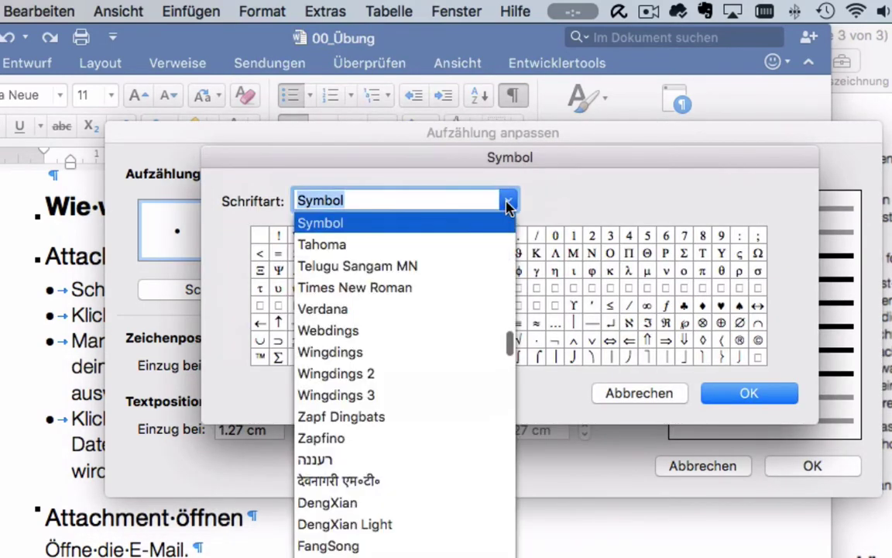
click(346, 332)
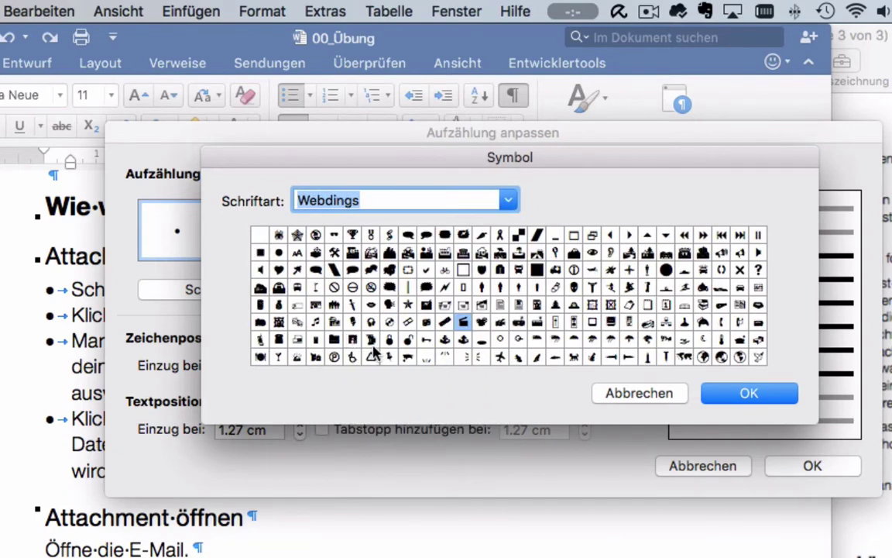
click(462, 271)
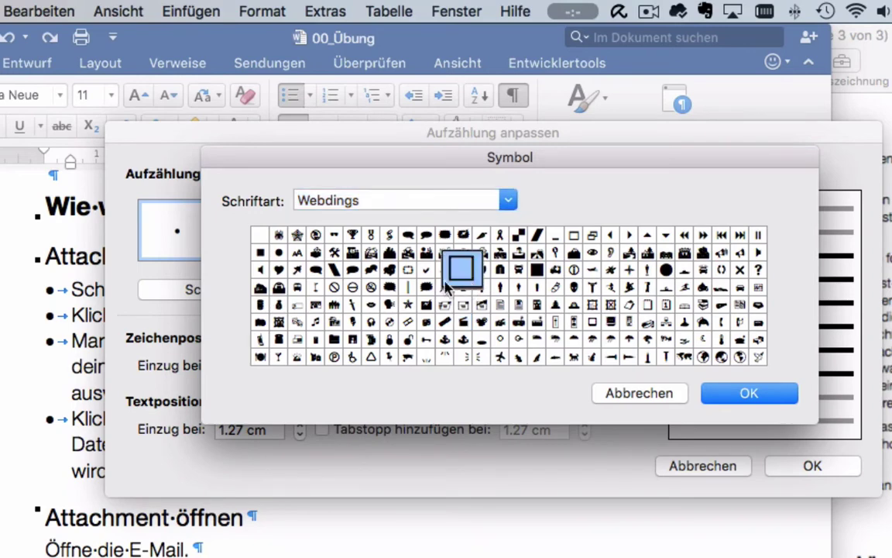
click(731, 402)
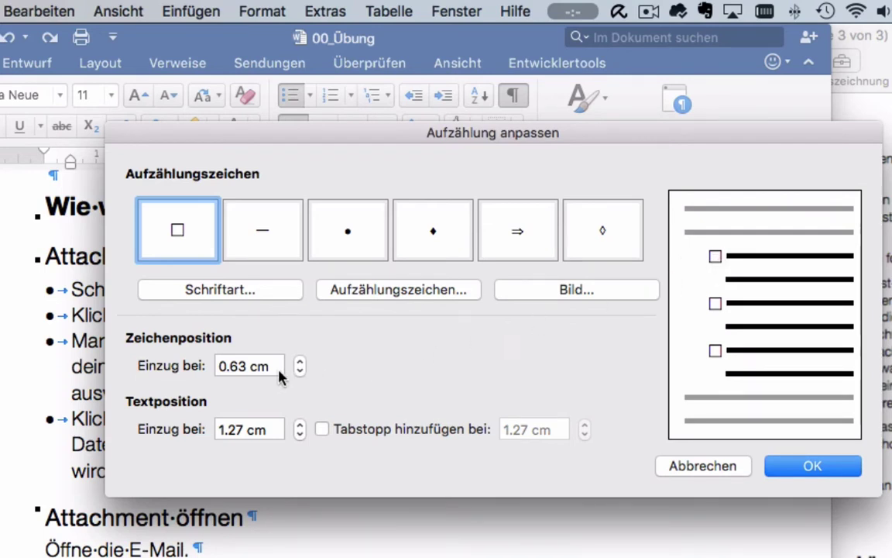
Set bullet position 0 cm, text indent 0.7 cm and a 0.7 cm tab stop, then apply
double_click(246, 366)
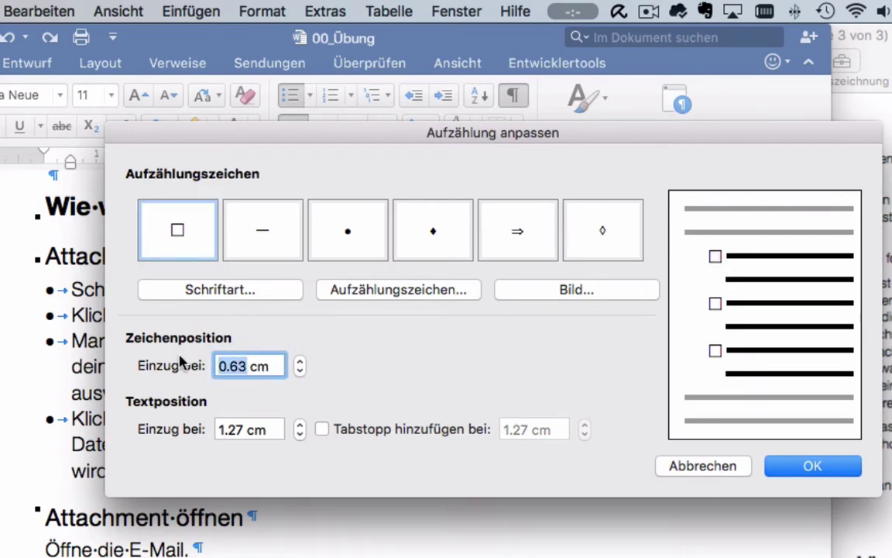
text(0)
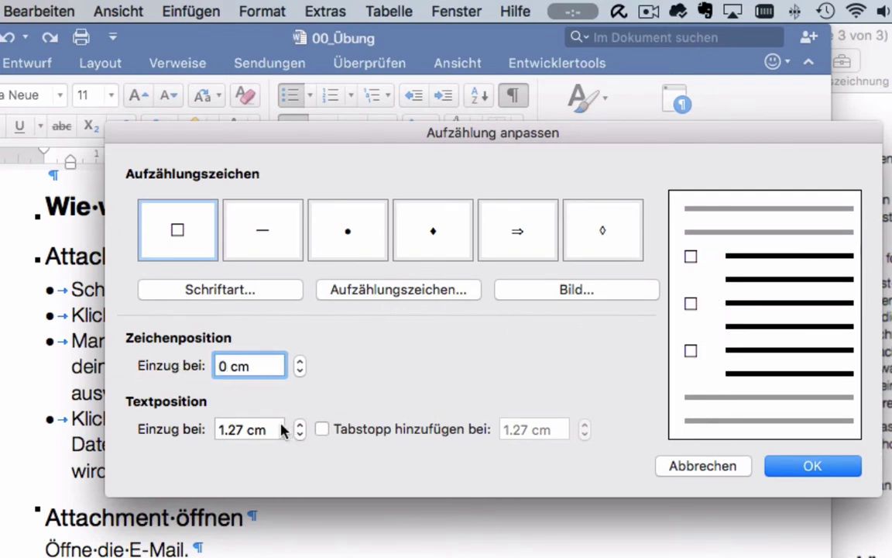
double_click(243, 432)
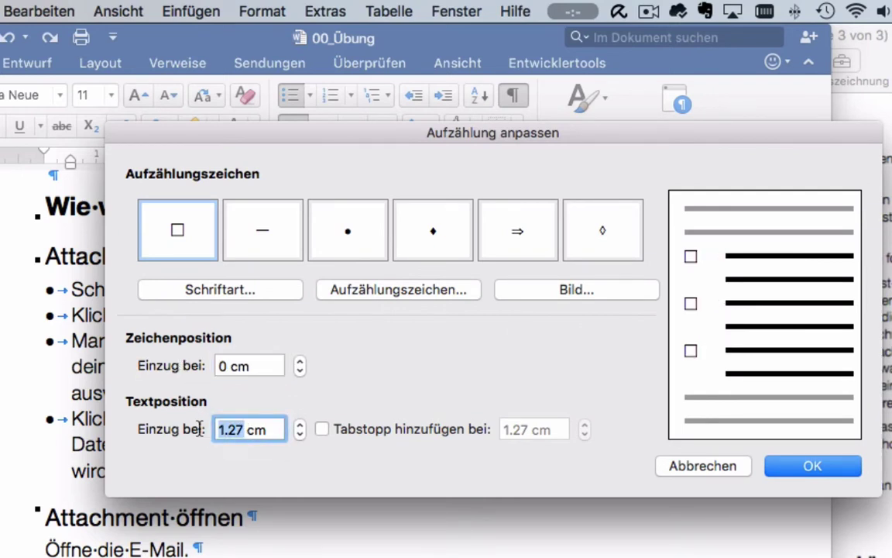
text(0)
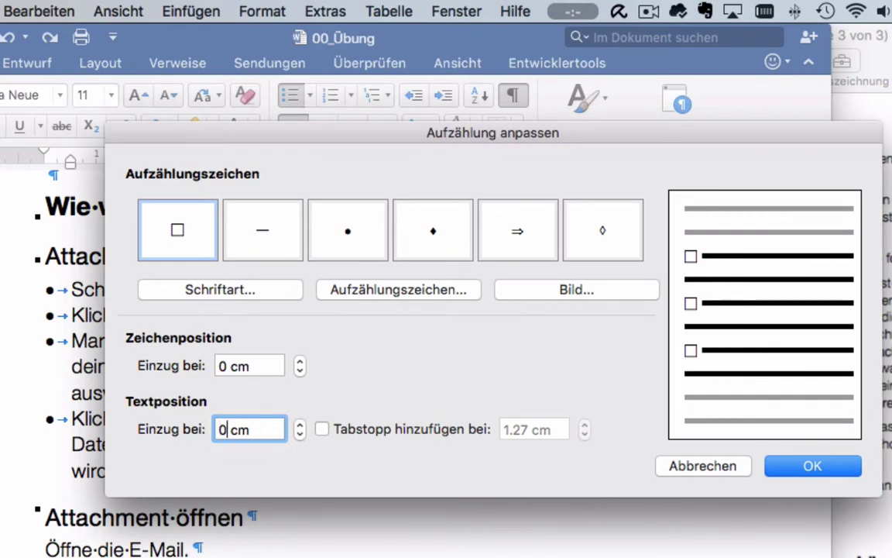
text(.7)
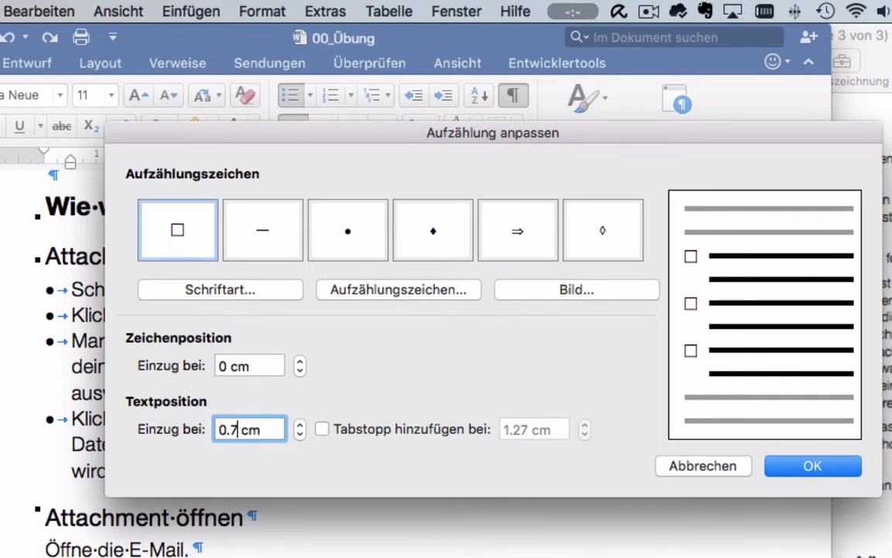
click(323, 431)
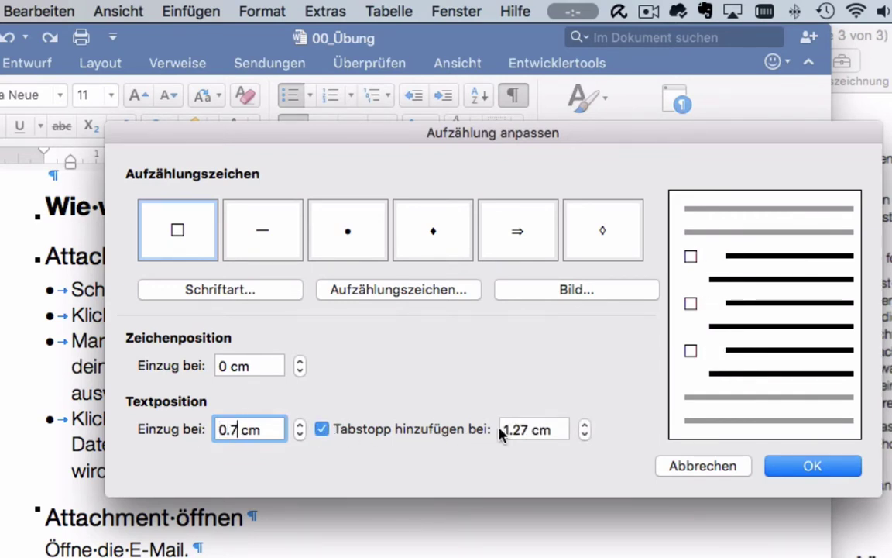
click(522, 431)
text(0.)
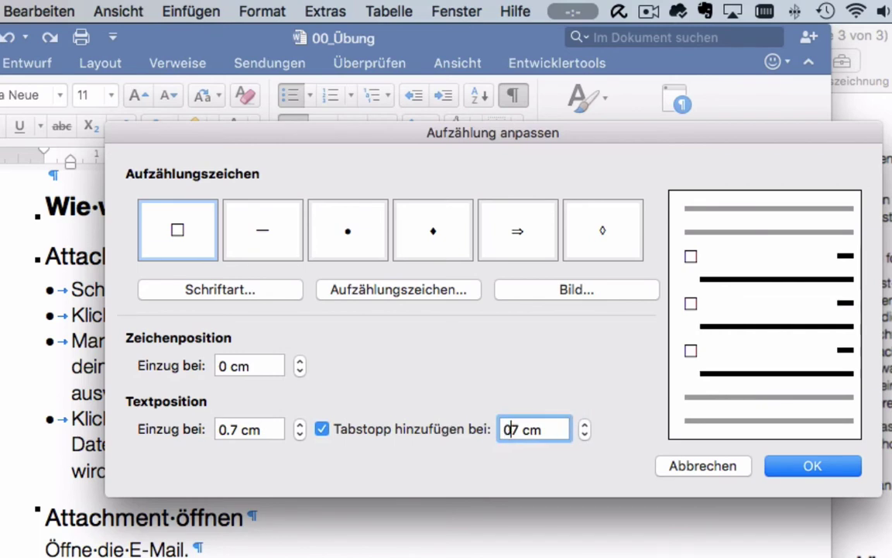
text(7)
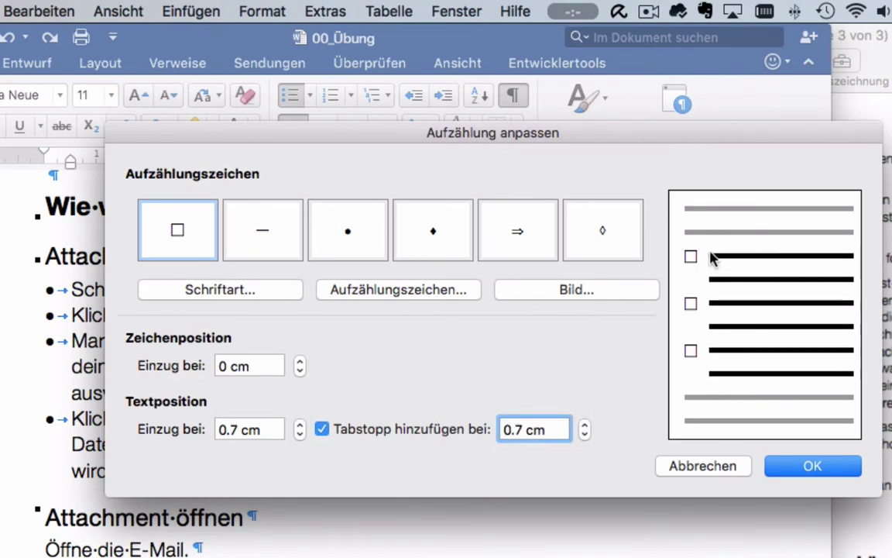
click(789, 463)
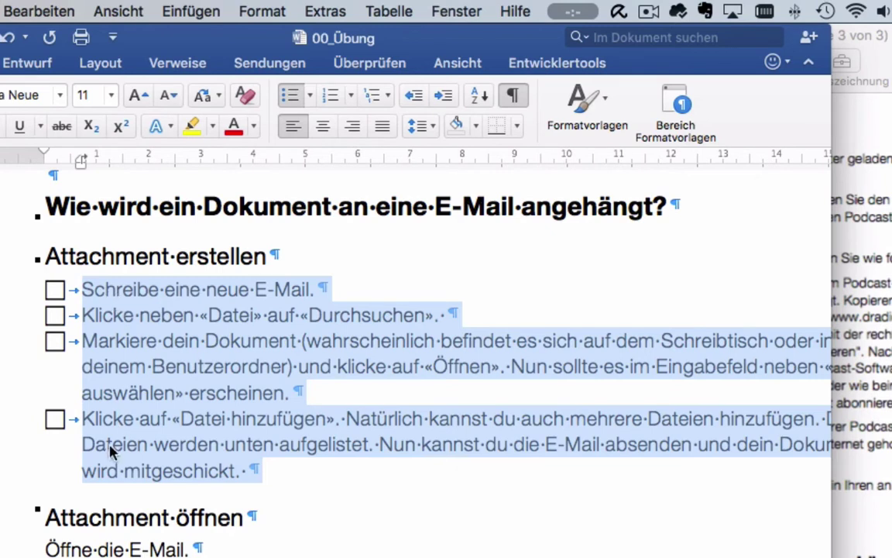
Switch the Attachment erstellen steps from square bullets to numbering 1. to 4
click(332, 96)
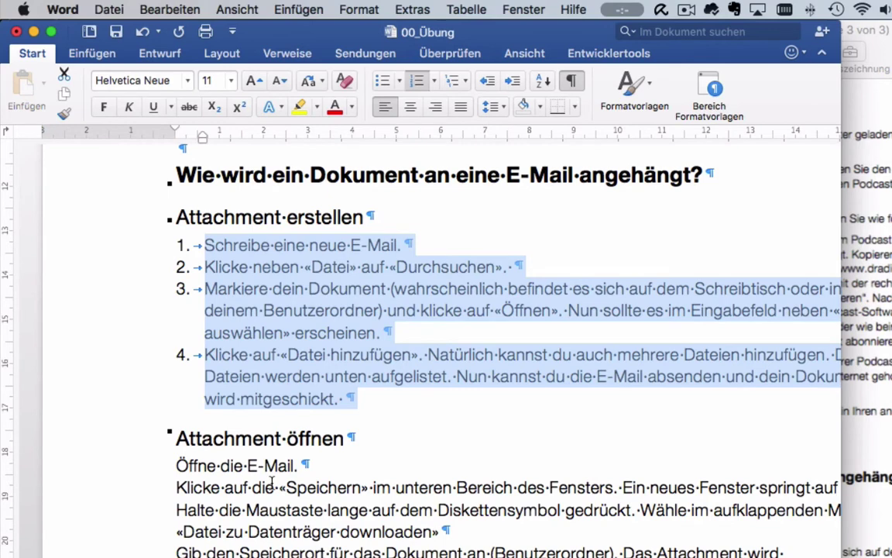
scroll(271, 484, down, 1)
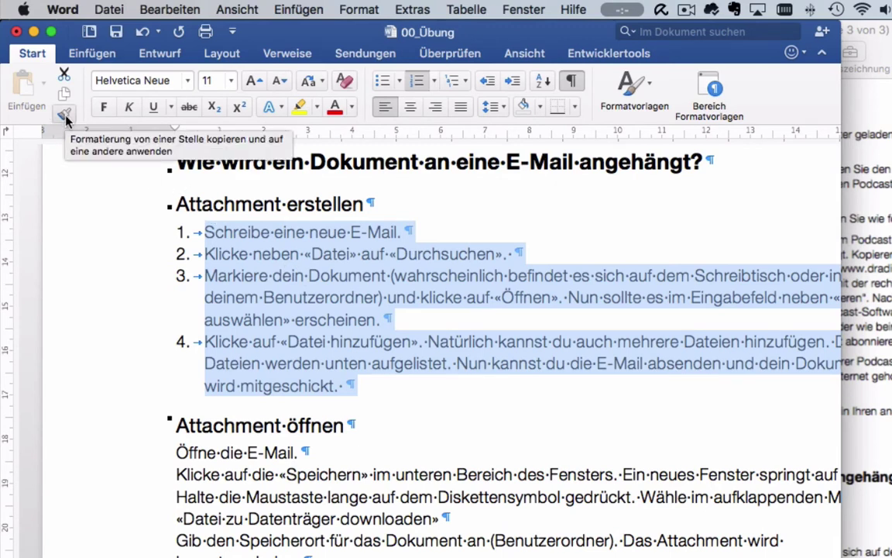
Copy the numbered format onto the Attachment öffnen steps with Format übertragen, numbering them 5. to 8
click(65, 115)
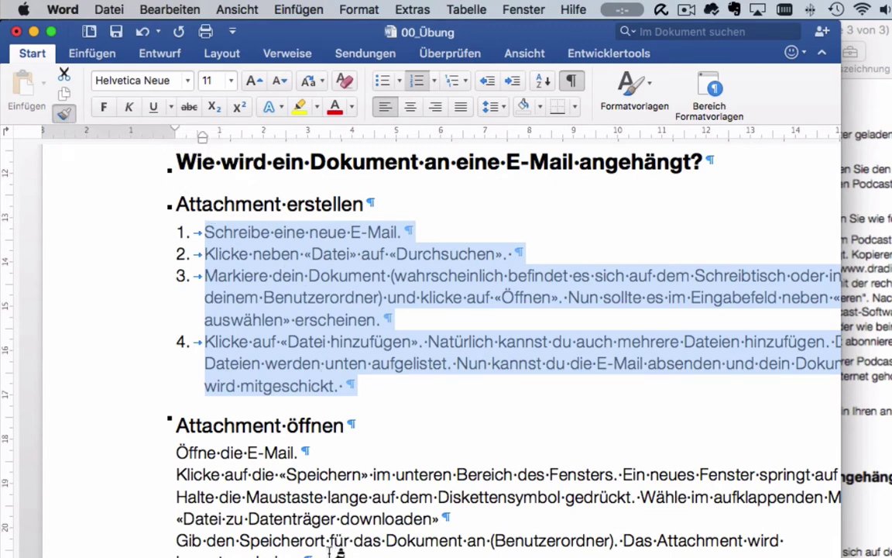
drag(333, 552, 163, 453)
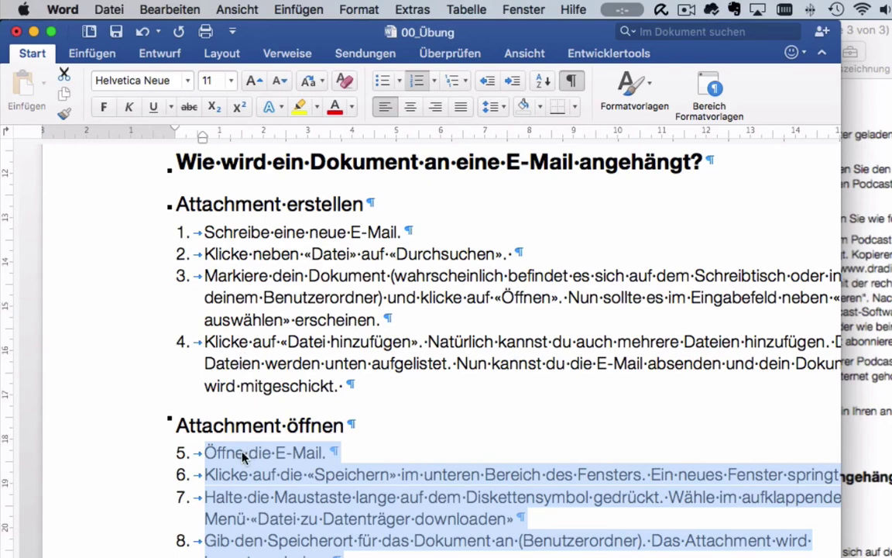
scroll(243, 457, down, 3)
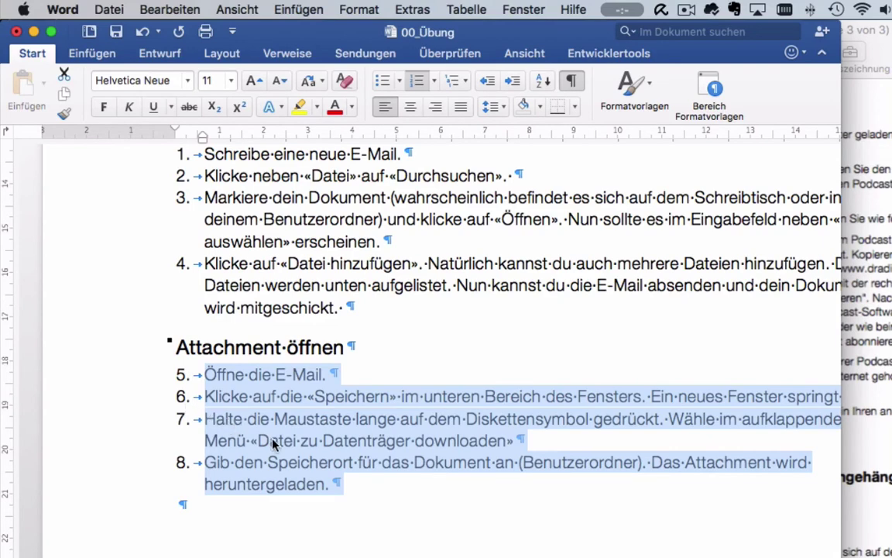
Restart the four Attachment öffnen steps at 1 via Neu nummerieren in Nummerierung und Aufzählungszeichen
click(360, 11)
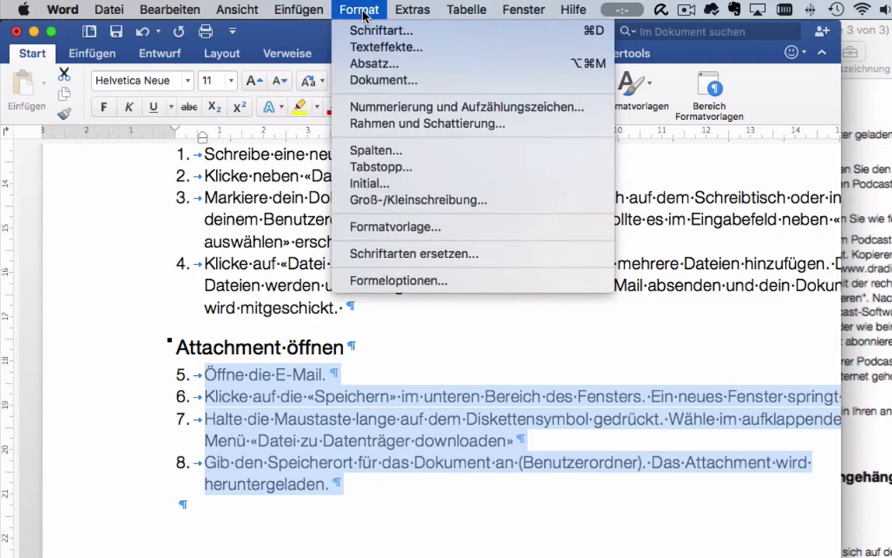
click(387, 106)
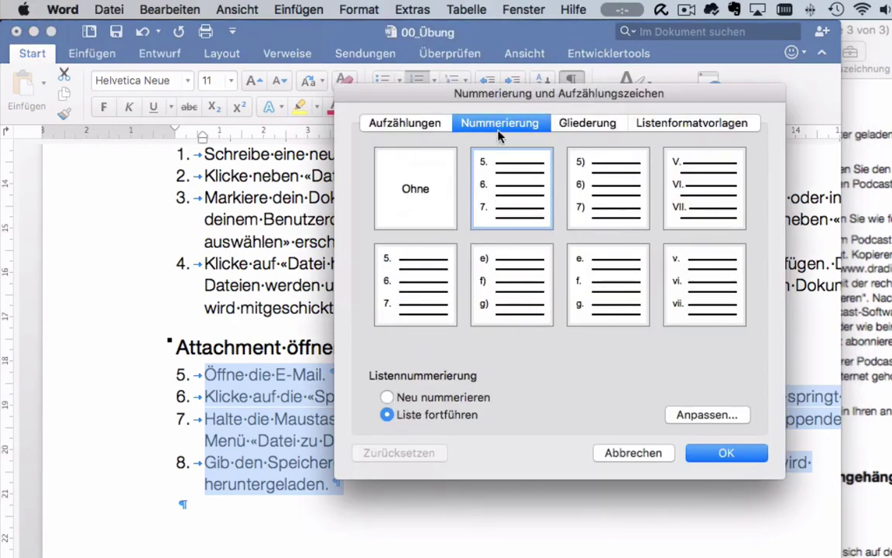
click(388, 398)
click(737, 456)
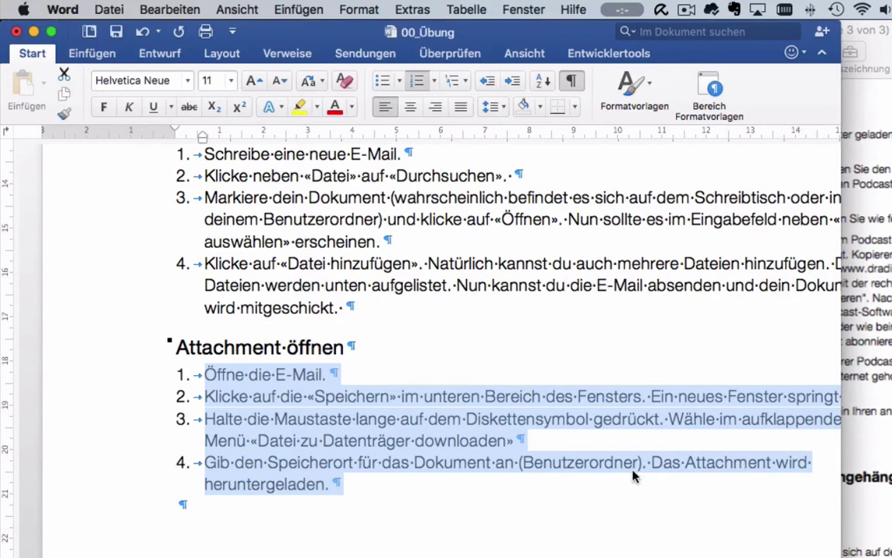
scroll(428, 469, up, 3)
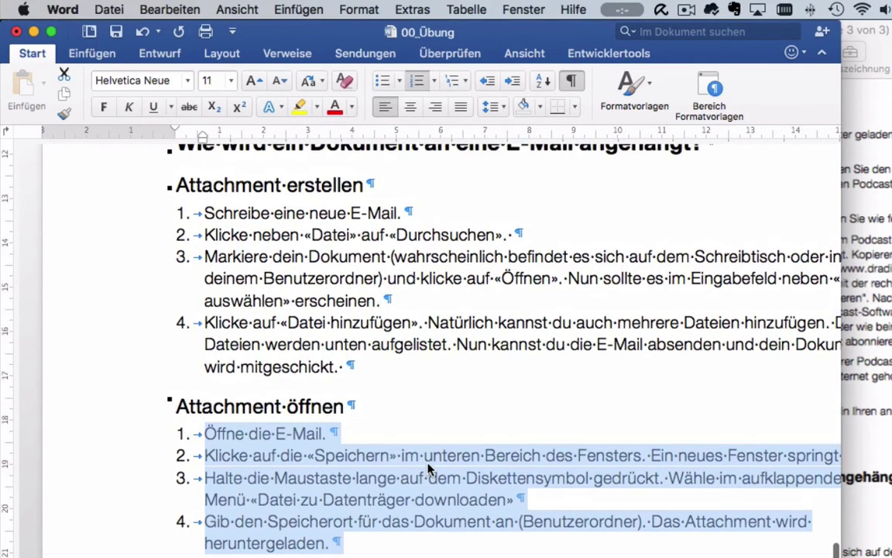
scroll(428, 465, down, 5)
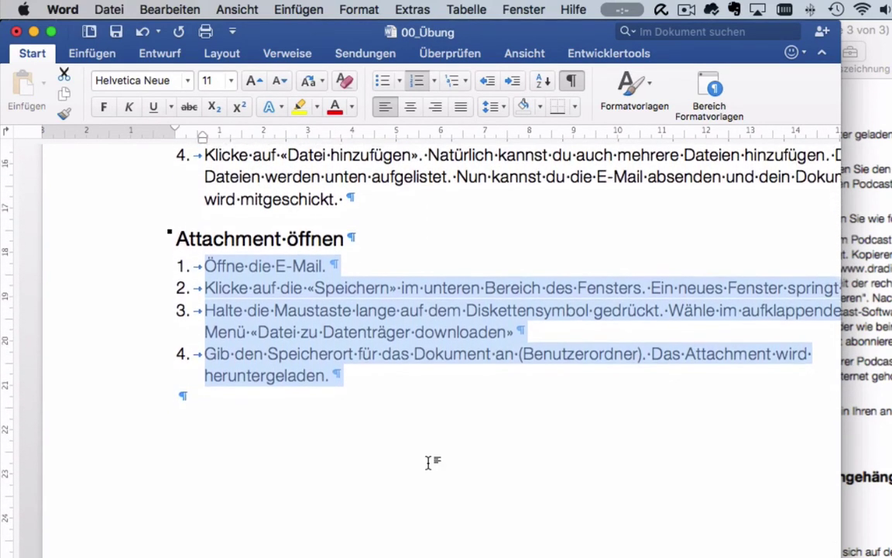